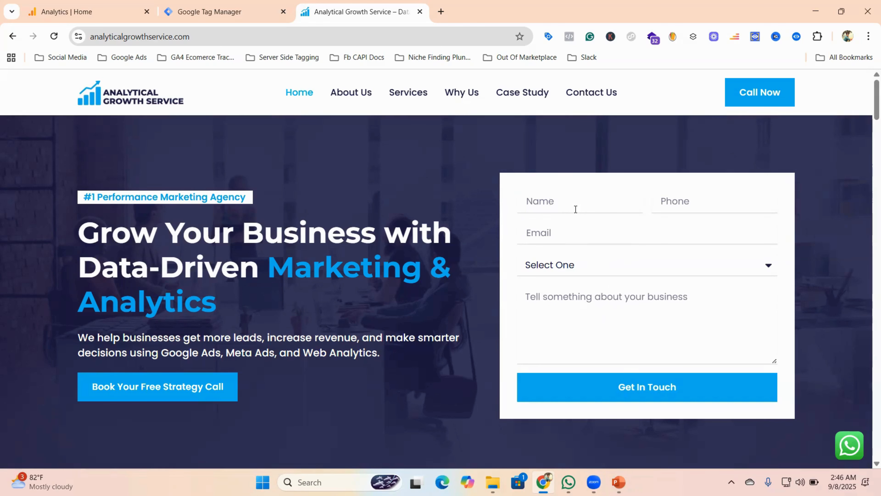
Step: Look over the Tag Manager tags and triggers lists, the Analytics home page and the website
click(217, 8)
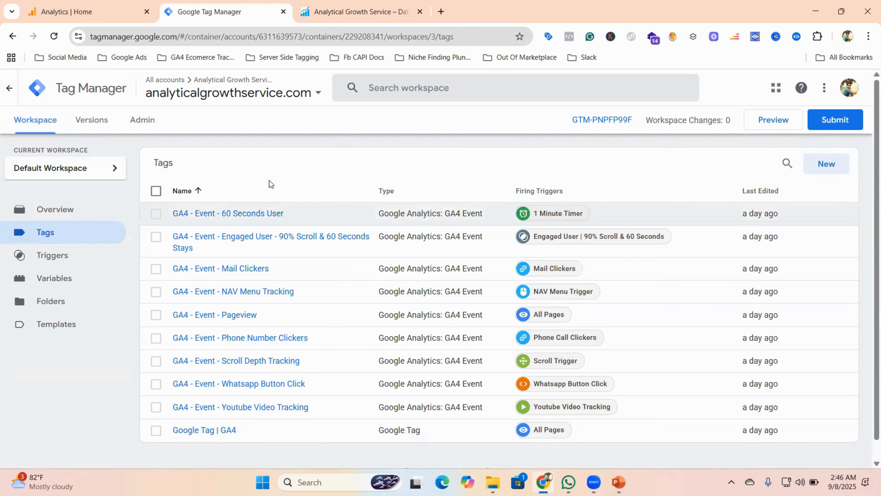
click(356, 13)
click(256, 13)
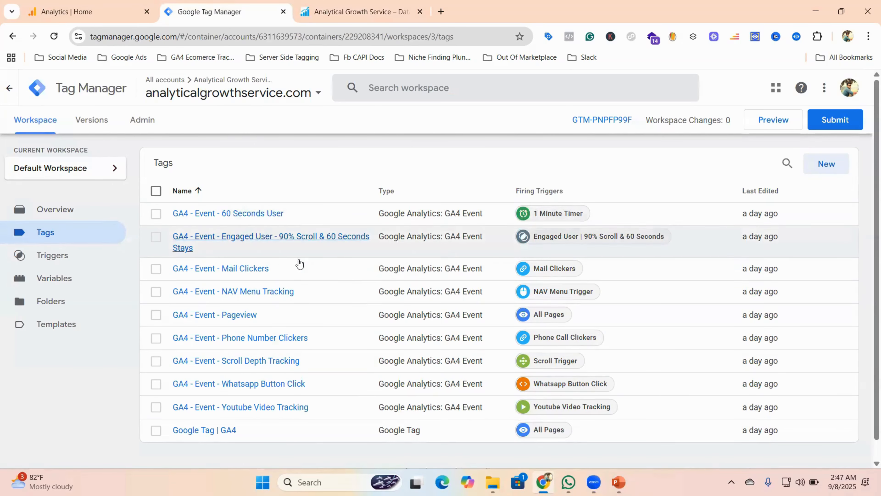
click(79, 8)
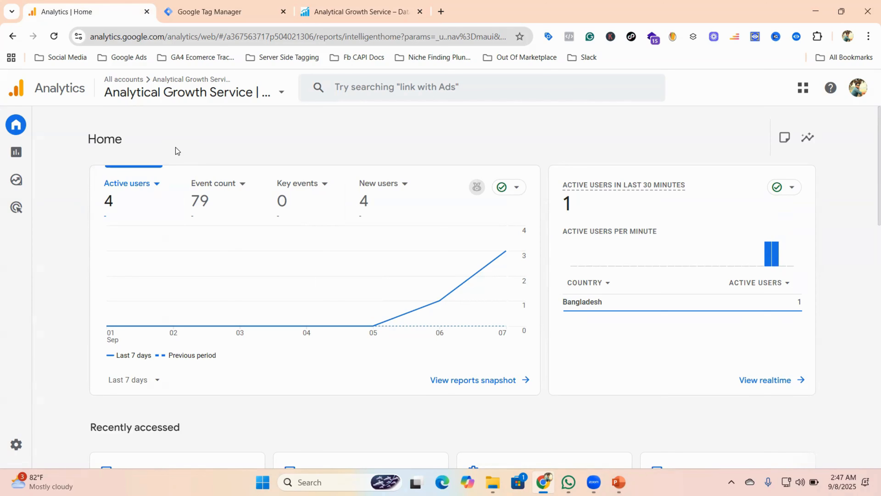
click(236, 10)
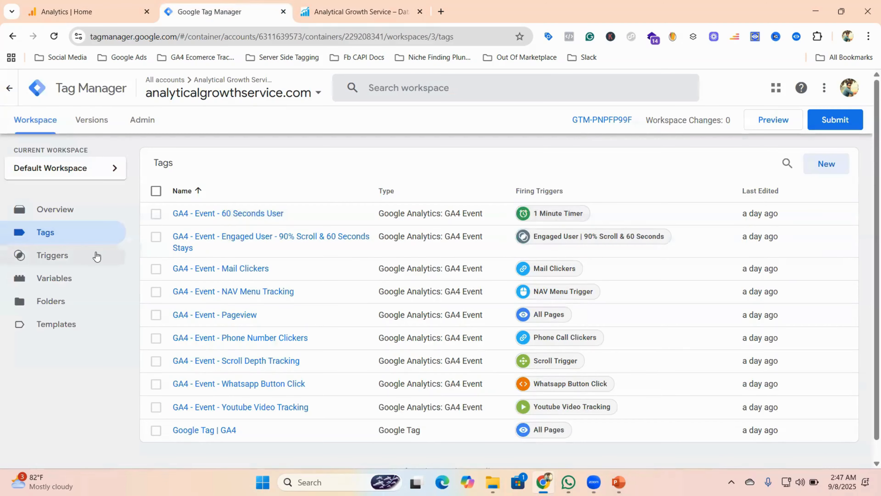
click(65, 261)
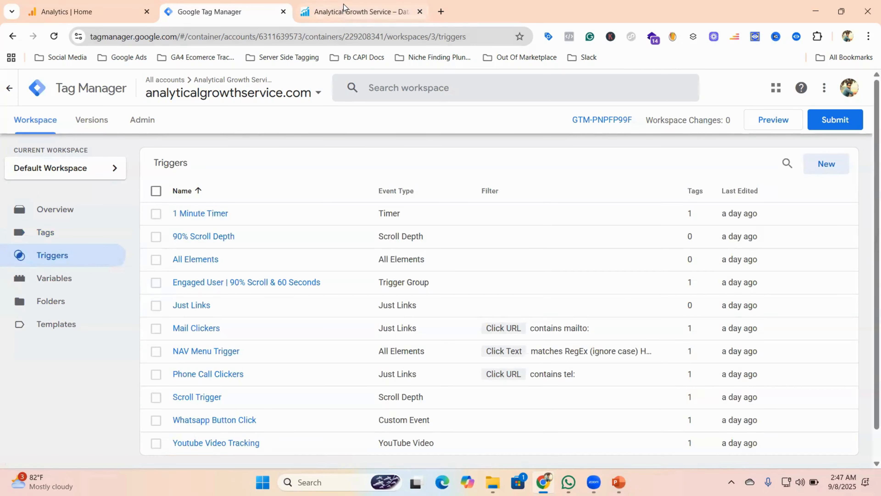
click(345, 7)
click(248, 10)
click(49, 236)
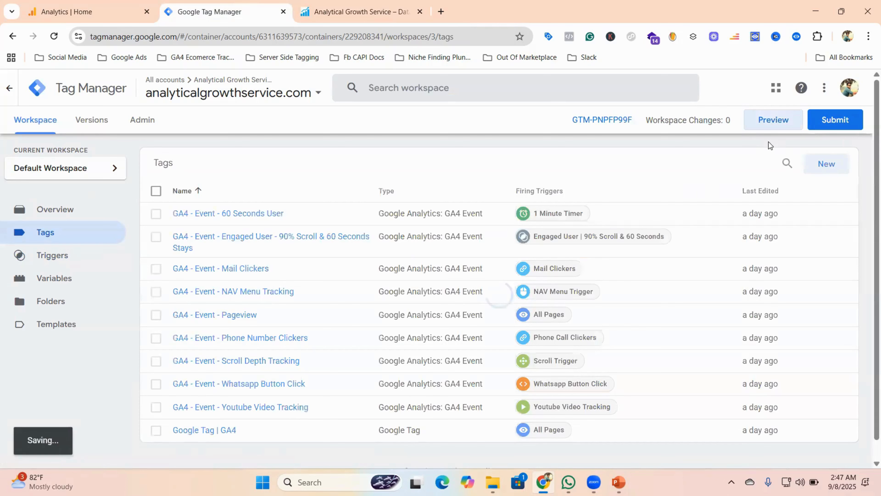
click(769, 126)
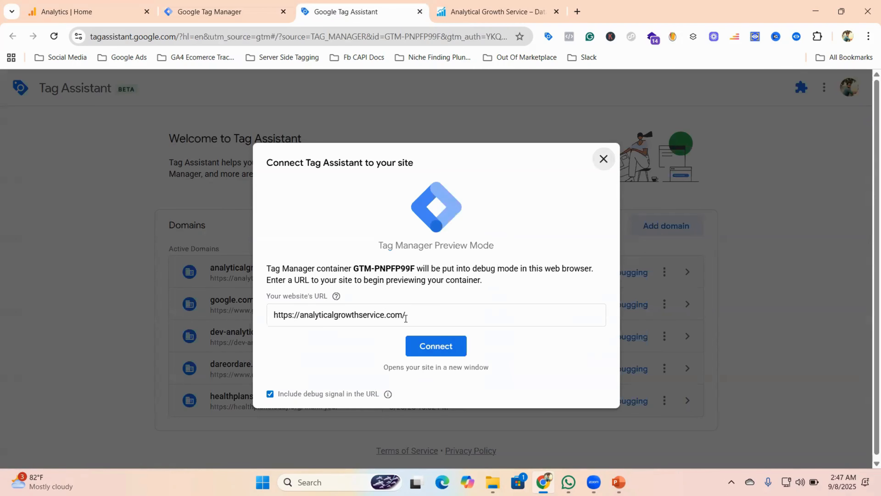
click(462, 345)
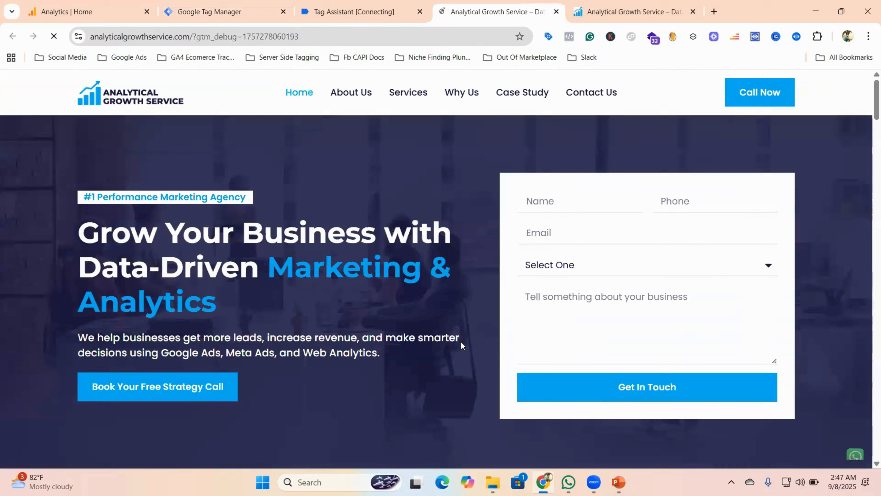
Step: Fill the contact form with the saved name, phone and email details, and choose Google Ads Management as the service
click(570, 201)
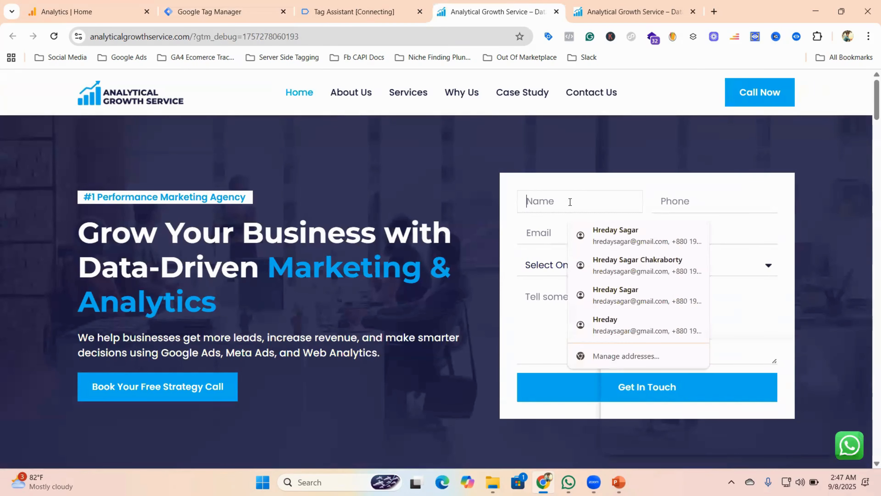
click(617, 240)
click(594, 265)
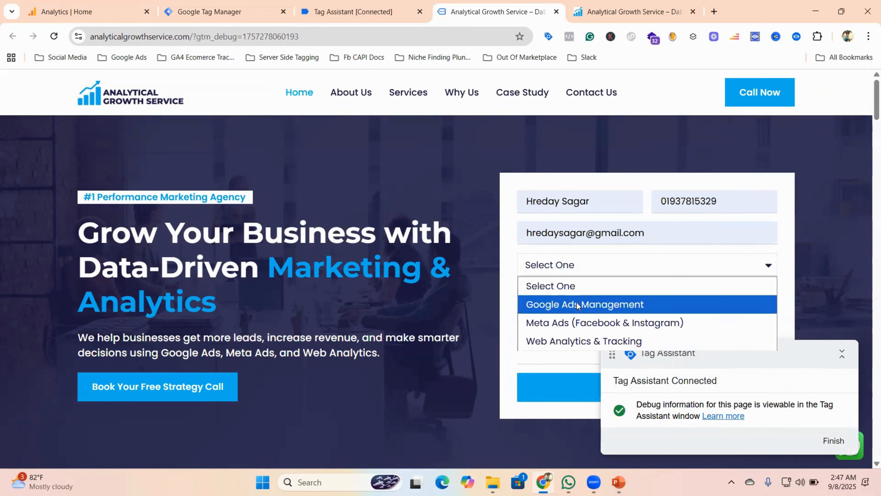
click(566, 306)
Step: Enter "I need Google Ads Monthly Mnagement Service" as the message about the business
scroll(574, 300, down, 1)
click(559, 241)
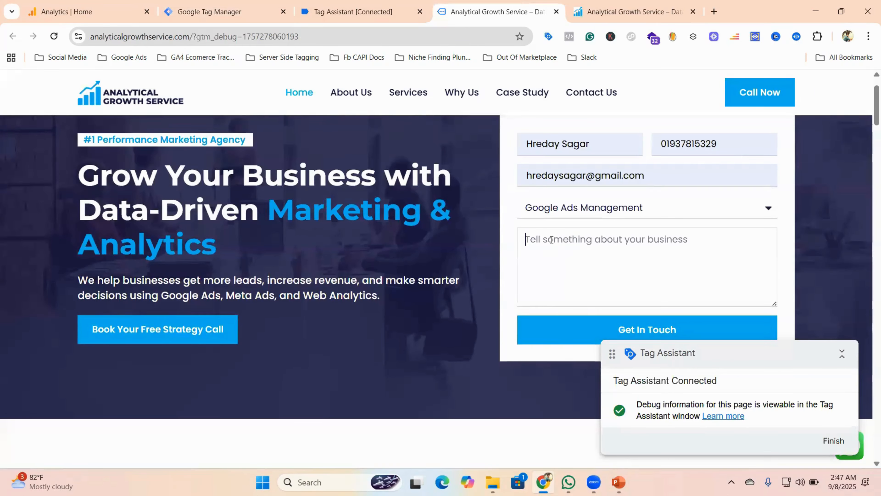
key(Caps_Lock)
text(I)
key(Caps_Lock)
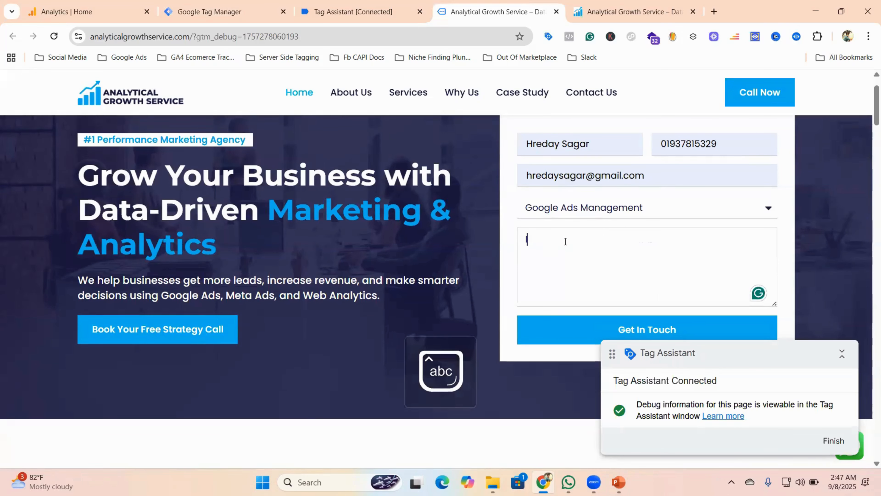
text(need)
key(Caps_Lock)
text(G)
key(Caps_Lock)
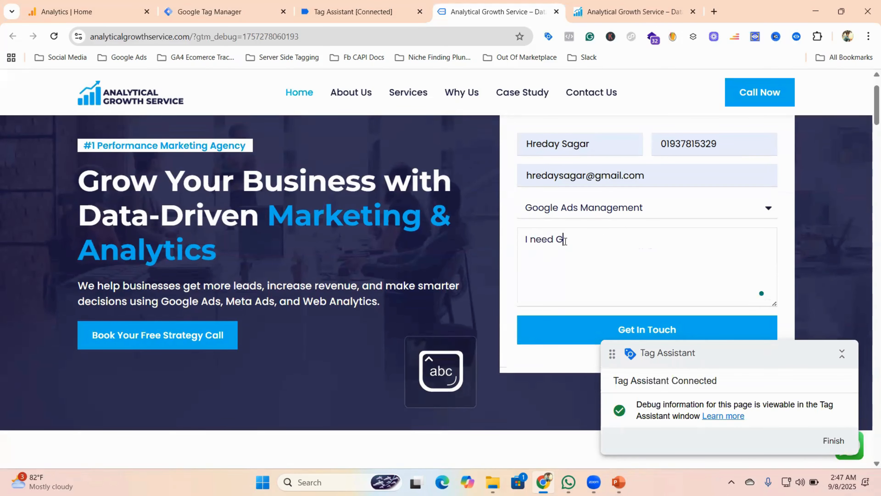
text(oogl)
text(e)
key(Caps_Lock)
text(A)
key(Caps_Lock)
text(ds)
key(Caps_Lock)
text(M)
key(Caps_Lock)
text(on)
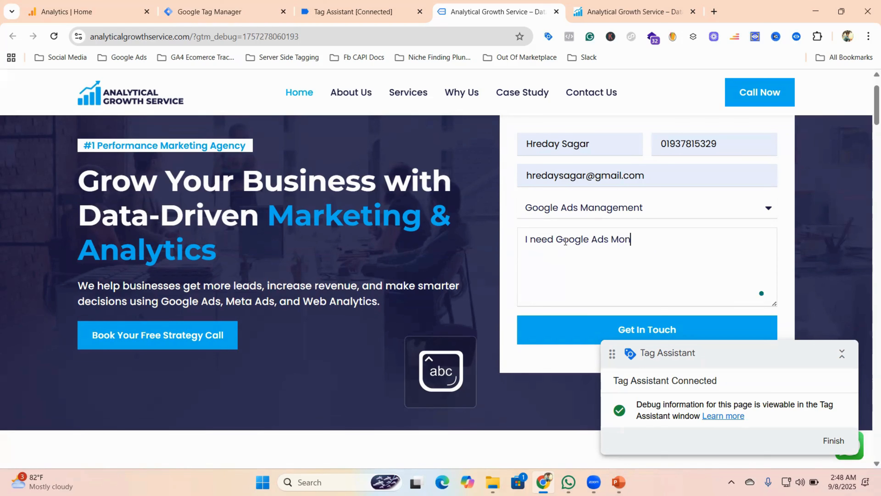
text(thly)
key(Caps_Lock)
text(M)
key(Caps_Lock)
text(nagement)
key(Caps_Lock)
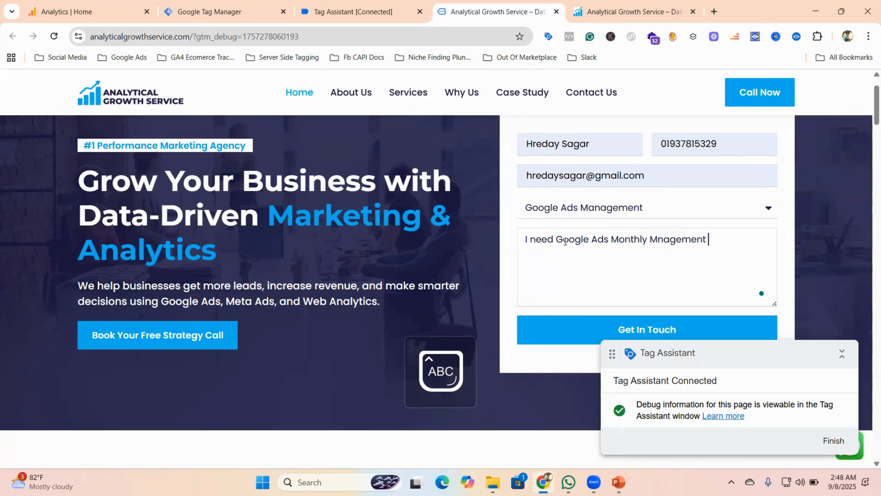
text(S)
key(Caps_Lock)
text(ervice)
Step: Correct the misspelled word in the message to "Management" and submit the contact form
scroll(634, 274, down, 2)
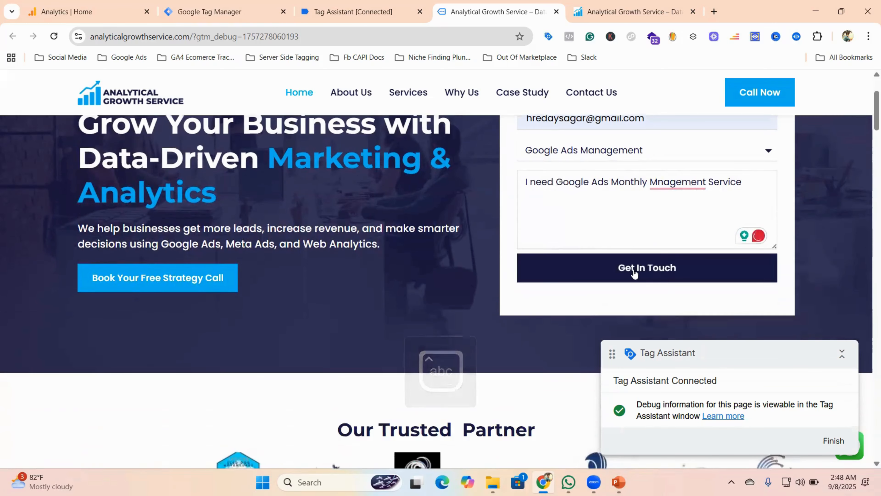
click(671, 182)
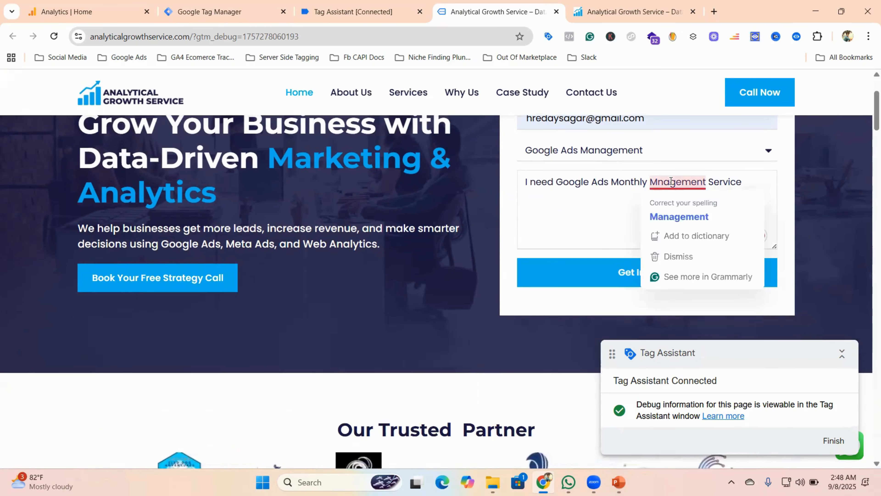
click(675, 216)
scroll(630, 255, down, 2)
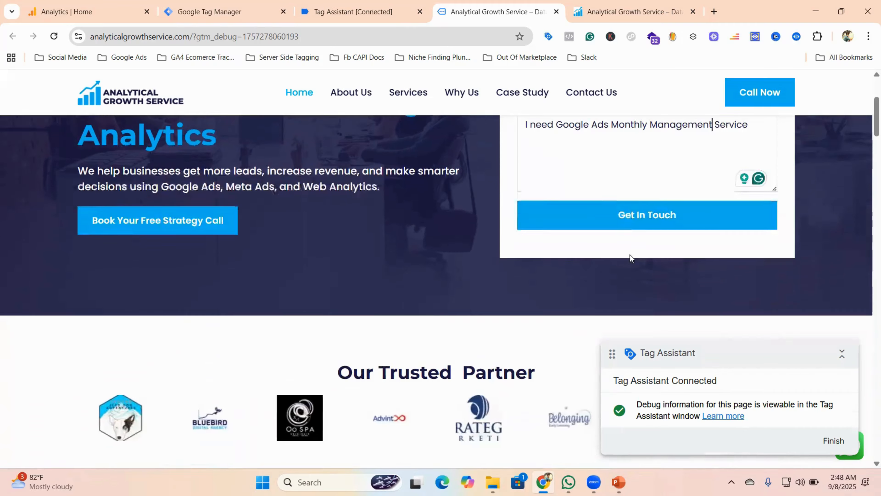
scroll(630, 255, up, 2)
click(641, 269)
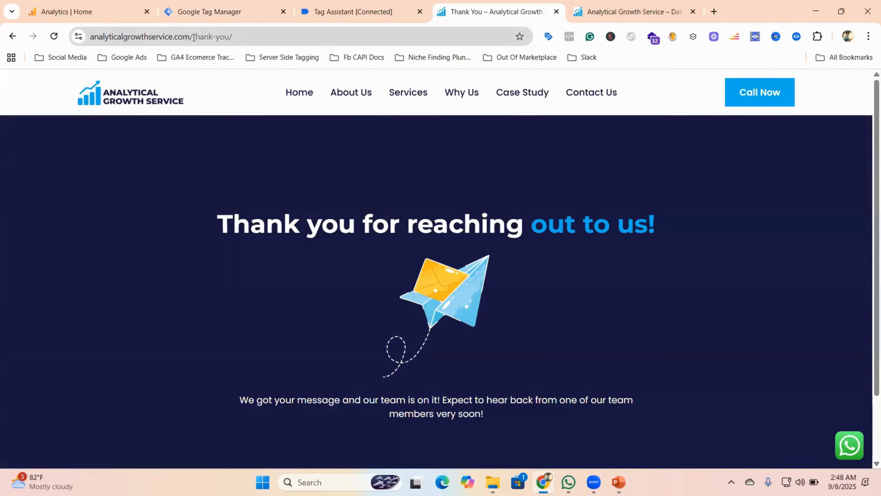
Step: Copy the /thank-you/ path from the confirmation page's URL
drag(192, 38, 240, 40)
right_click(236, 38)
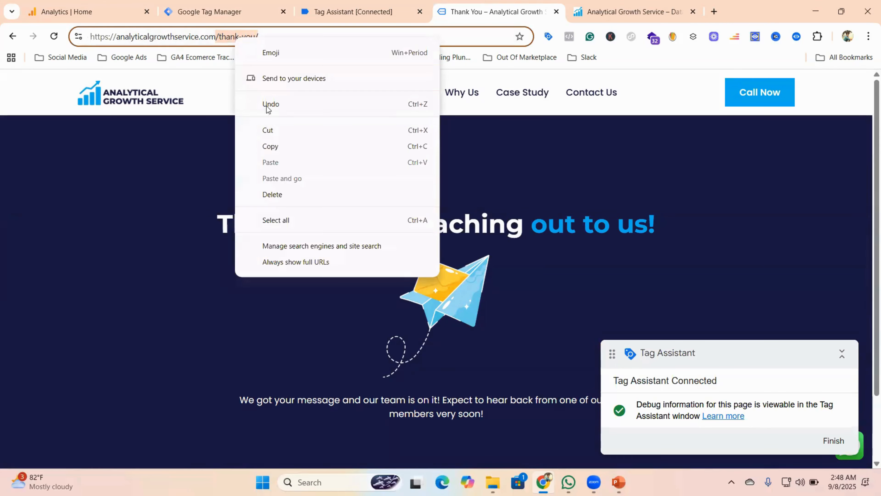
click(271, 147)
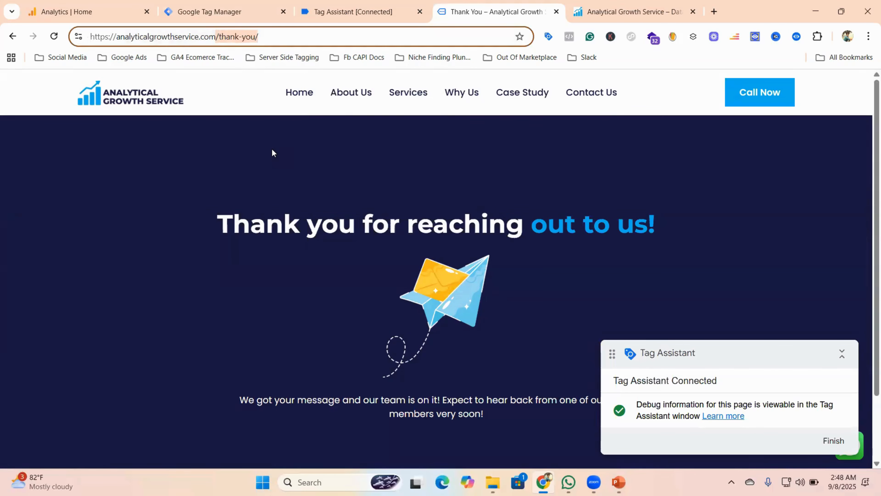
Step: Switch to Google Tag Manager and start a new trigger named "Thank You Page Trigger"
click(229, 10)
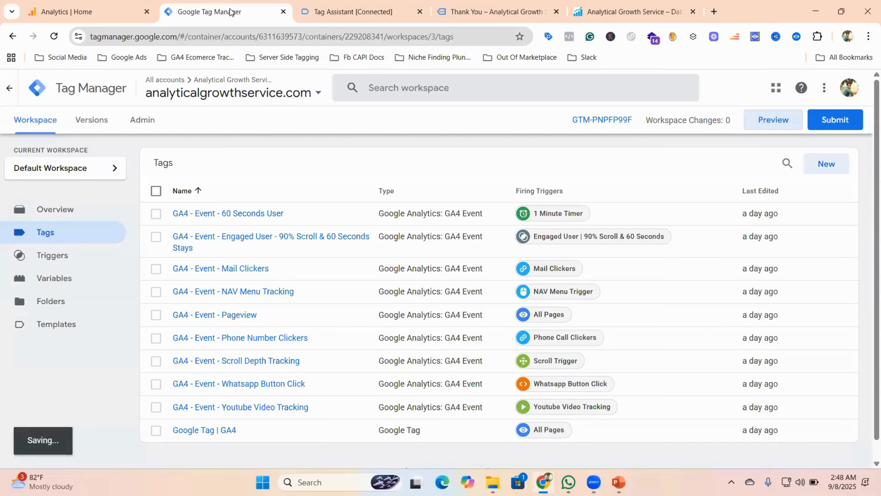
click(63, 261)
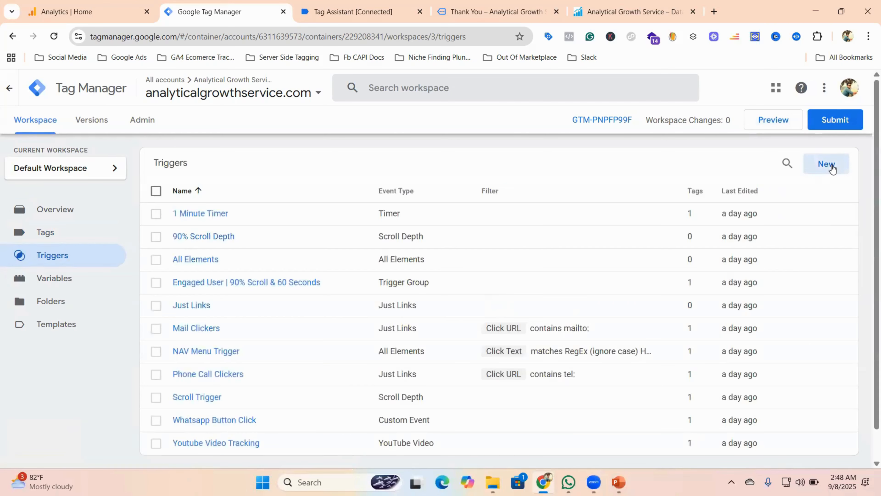
click(832, 167)
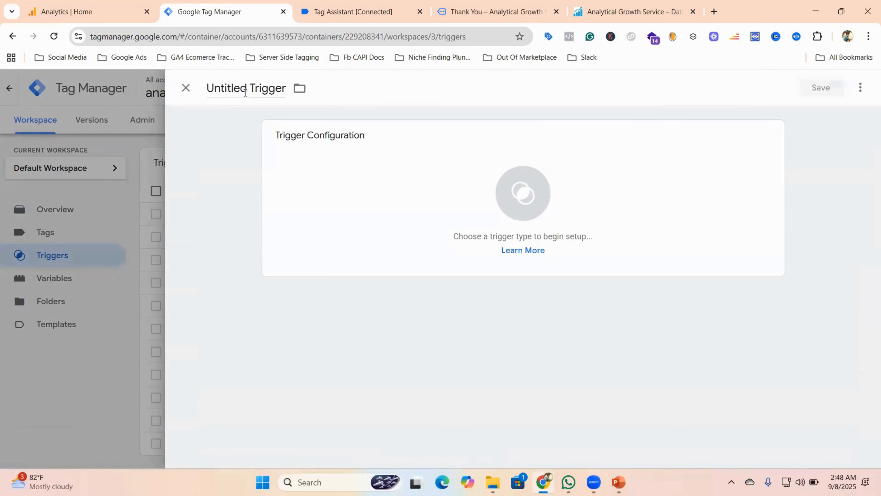
drag(246, 87, 210, 88)
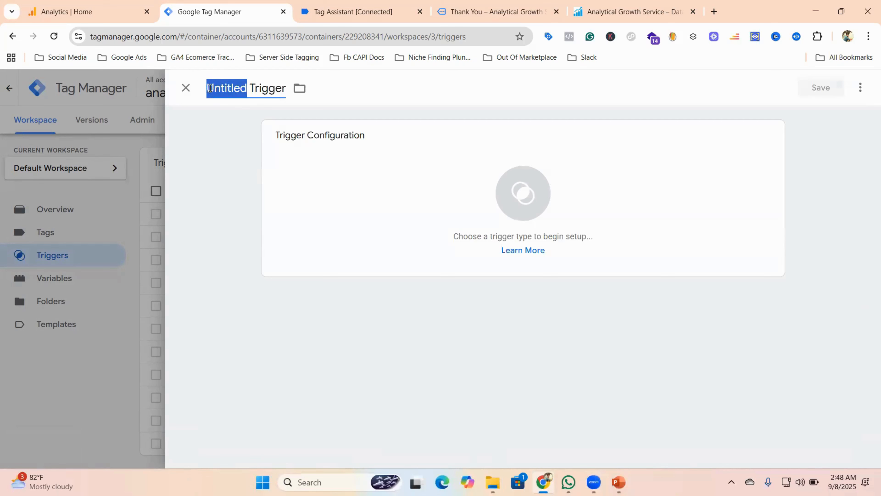
key(BackSpace)
key(Caps_Lock)
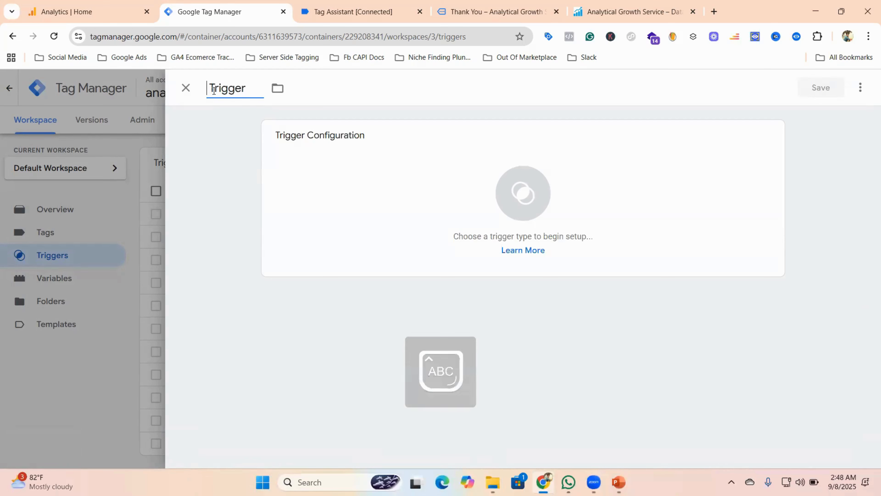
text(T)
key(Caps_Lock)
text(hank You)
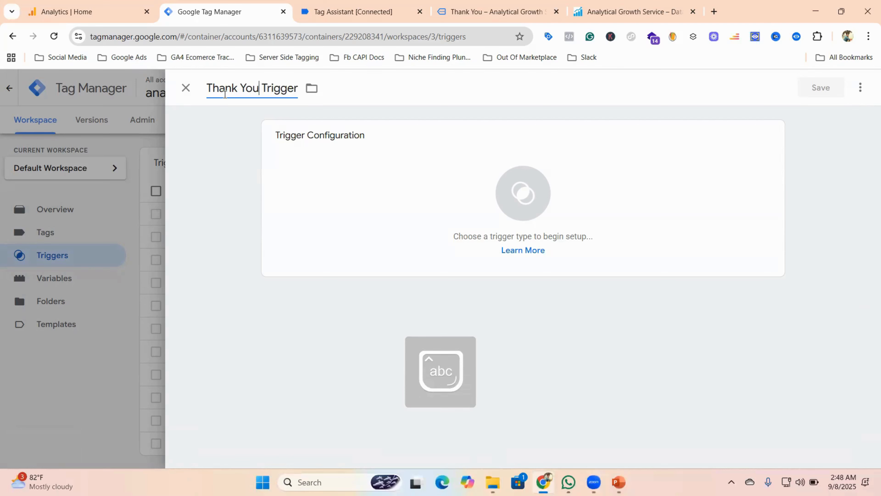
key(Caps_Lock)
text(P)
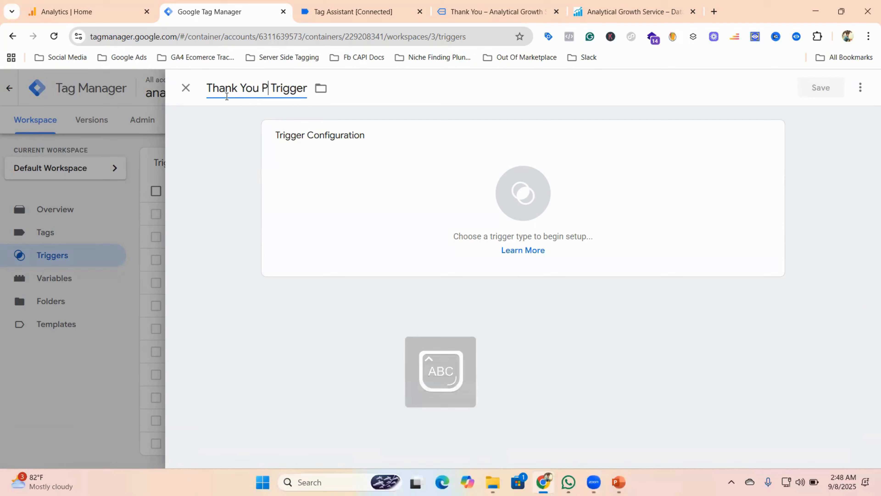
key(Caps_Lock)
text(age)
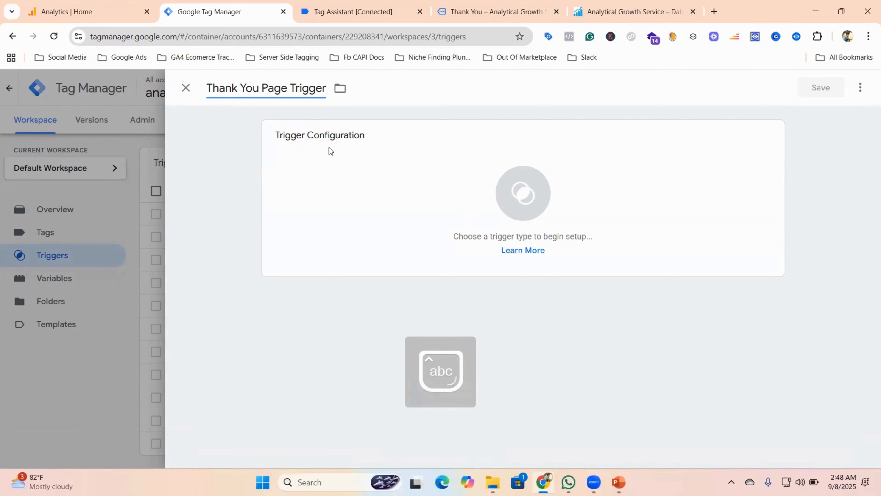
Step: Set the trigger type to Page View and make it fire on Some Page Views
click(544, 205)
scroll(631, 243, down, 2)
scroll(635, 244, up, 2)
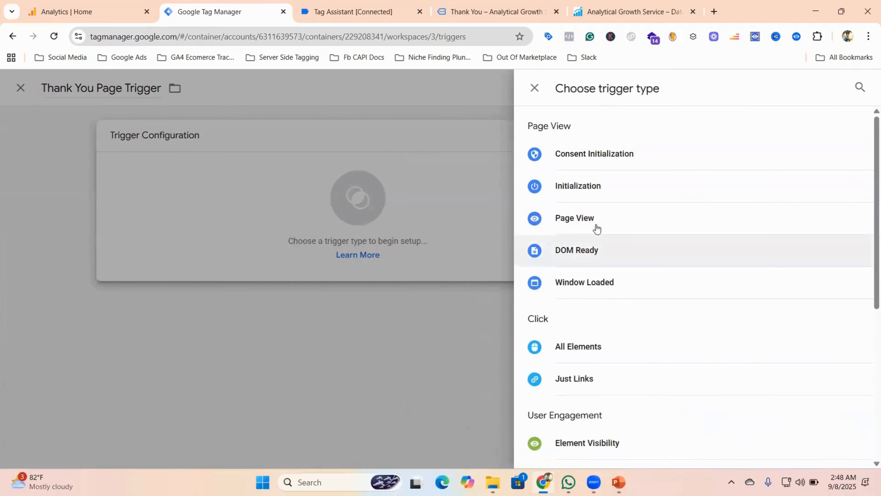
click(596, 224)
click(368, 250)
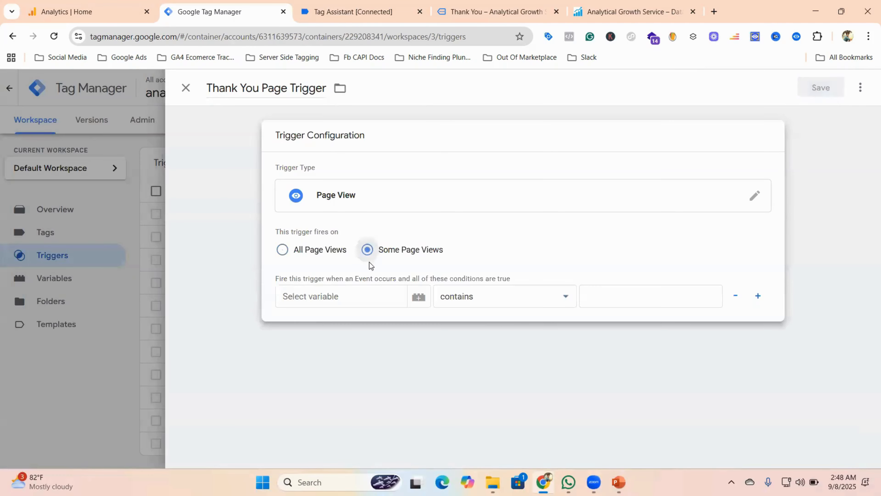
Step: Add the firing condition Page URL contains /thank-you/ and save the trigger
click(350, 295)
scroll(347, 367, down, 3)
scroll(349, 368, down, 5)
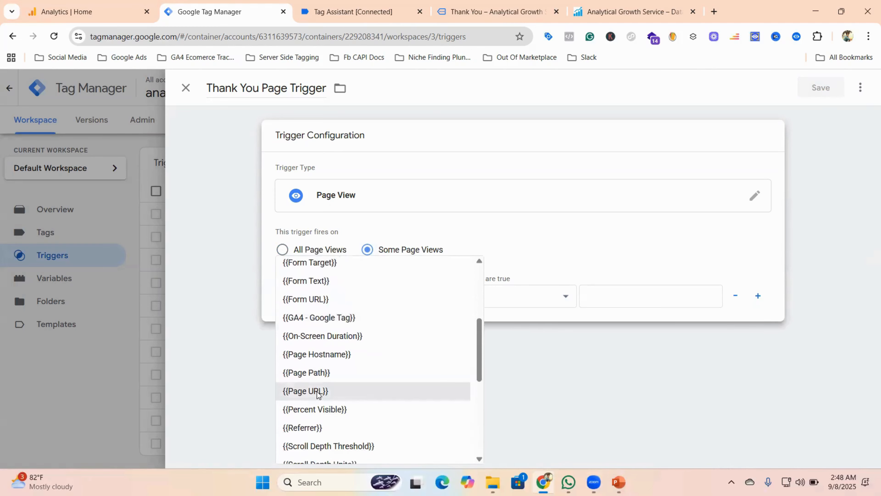
click(318, 392)
click(606, 294)
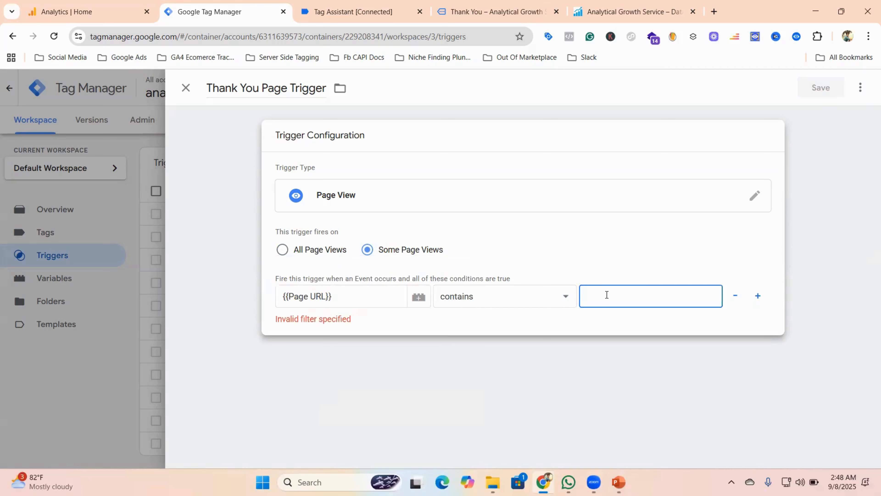
key(ctrl+v)
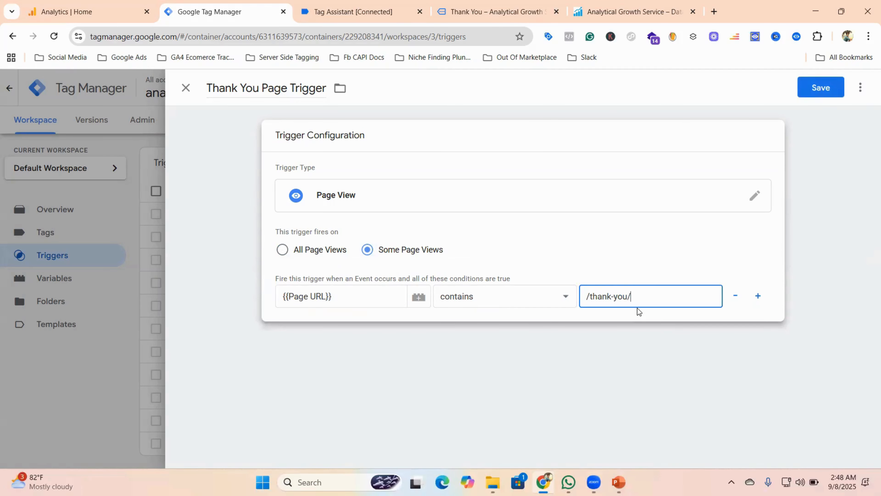
key(ctrl+s)
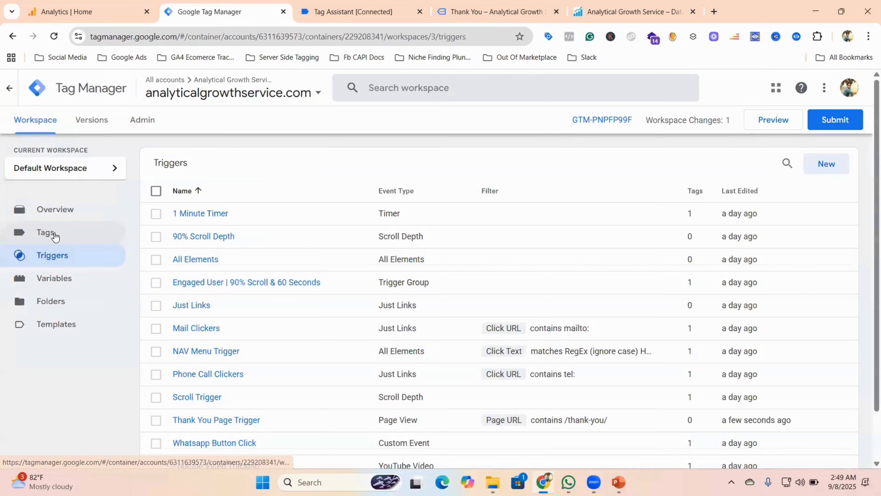
Step: Create a copy of the "GA4 - Event - 60 Seconds User" tag
click(55, 237)
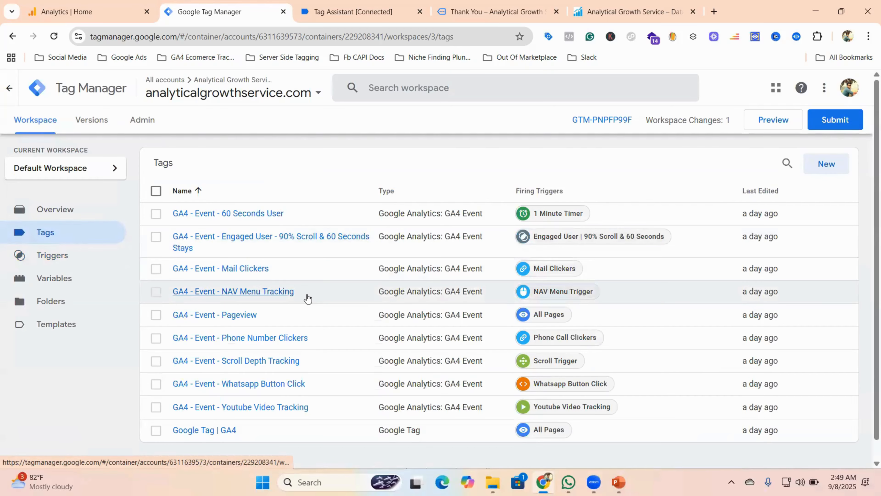
scroll(312, 313, down, 2)
scroll(230, 295, up, 2)
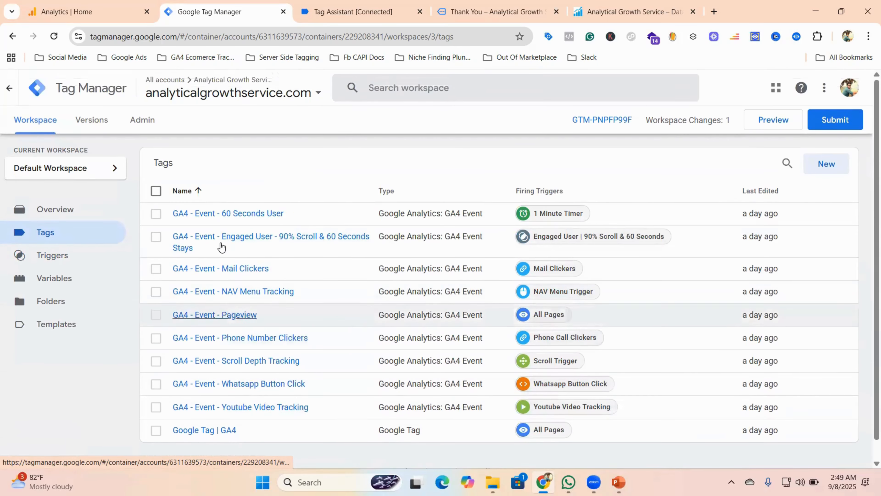
click(248, 214)
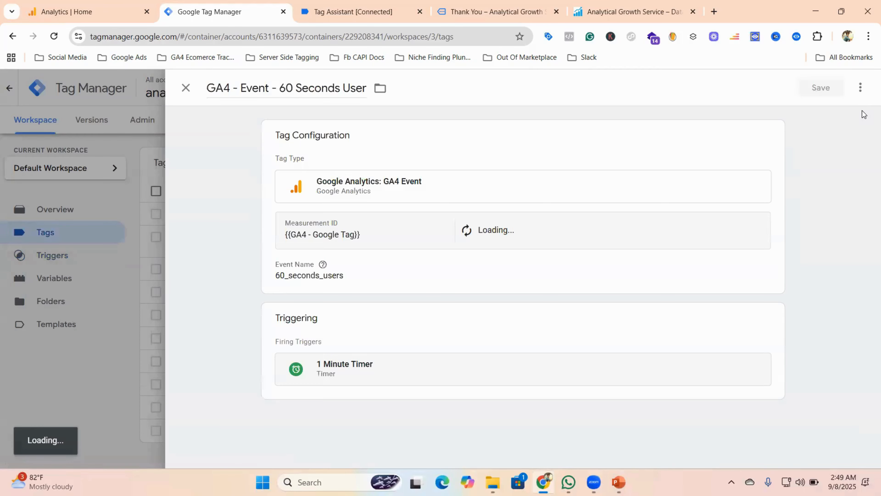
click(861, 88)
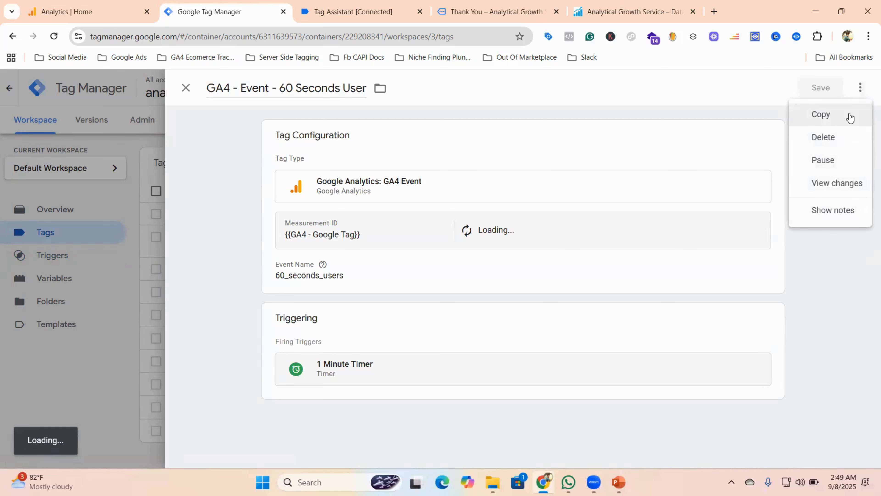
click(850, 117)
Step: Rename the copied tag as "GA4 - Event - Lead"
click(253, 91)
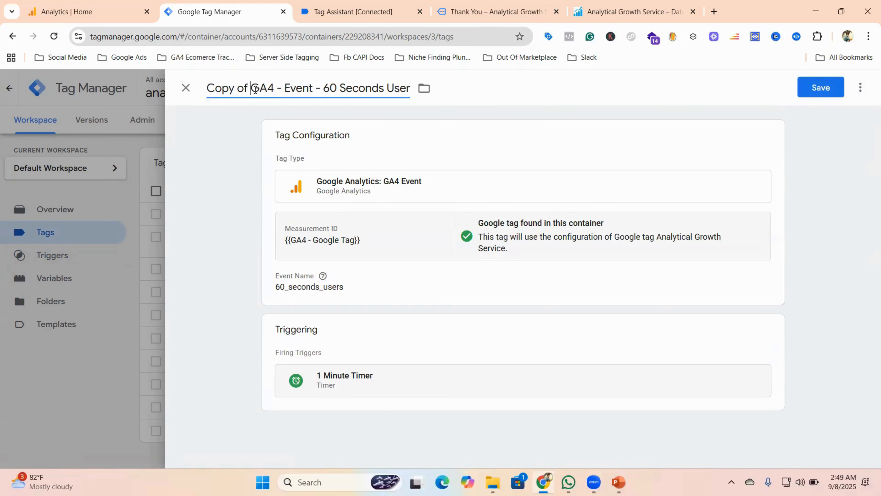
key(BackSpace)
key(BackSpace)
key(BackSpace)
key(BackSpace)
key(BackSpace)
key(BackSpace)
key(BackSpace)
key(BackSpace)
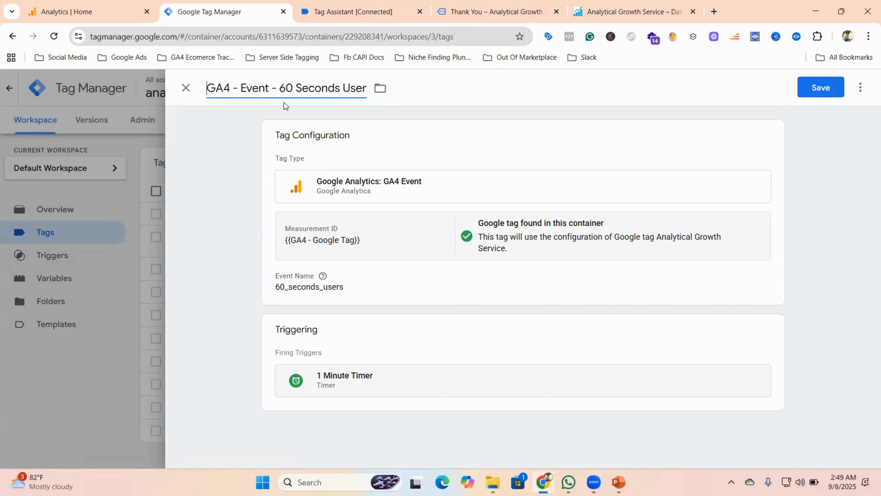
drag(280, 85, 369, 89)
key(BackSpace)
key(Caps_Lock)
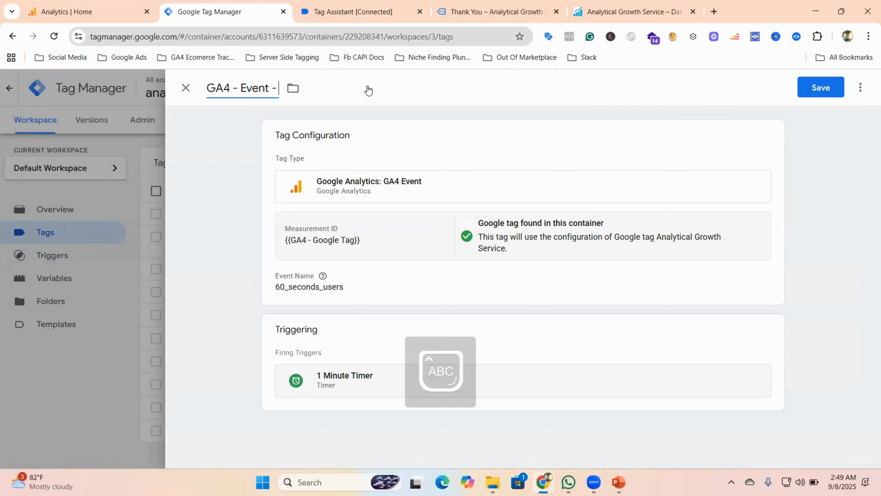
text(Lead)
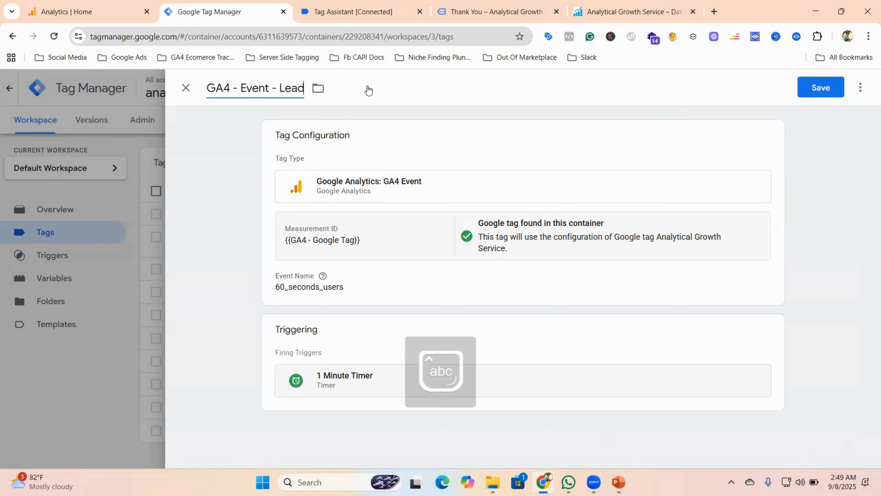
Step: Set the tag's event name to generate_lead
click(315, 298)
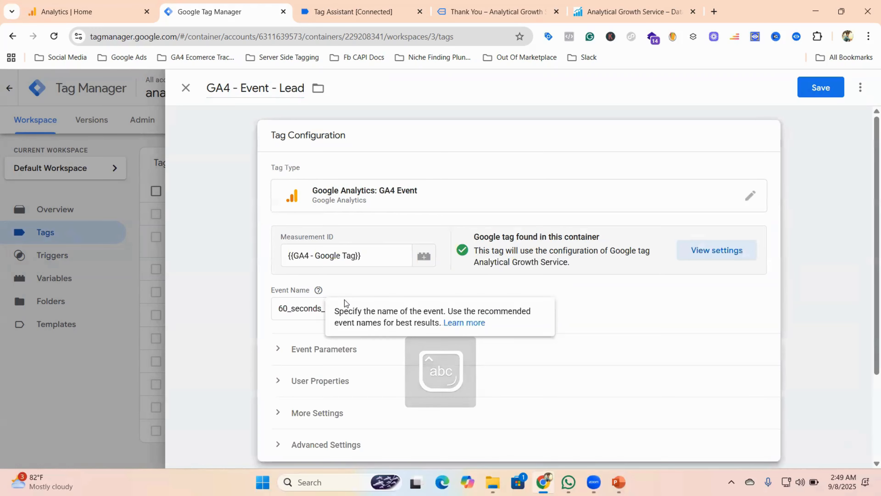
double_click(311, 309)
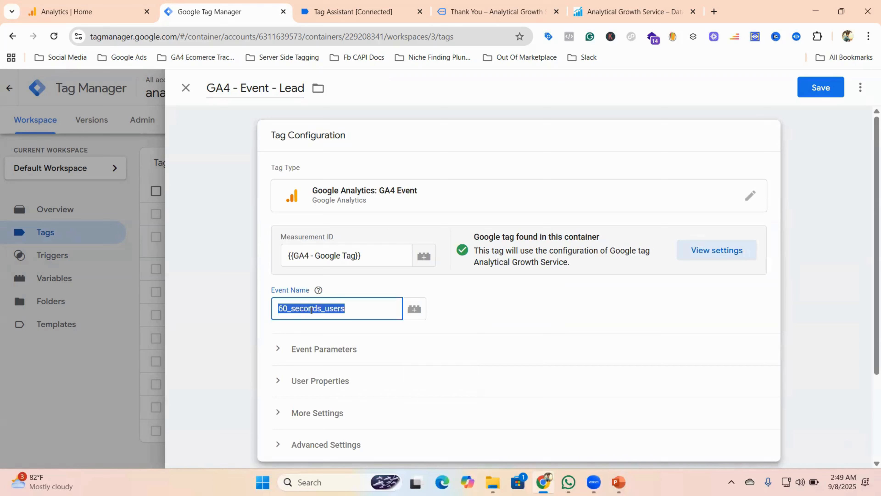
key(BackSpace)
text(generat)
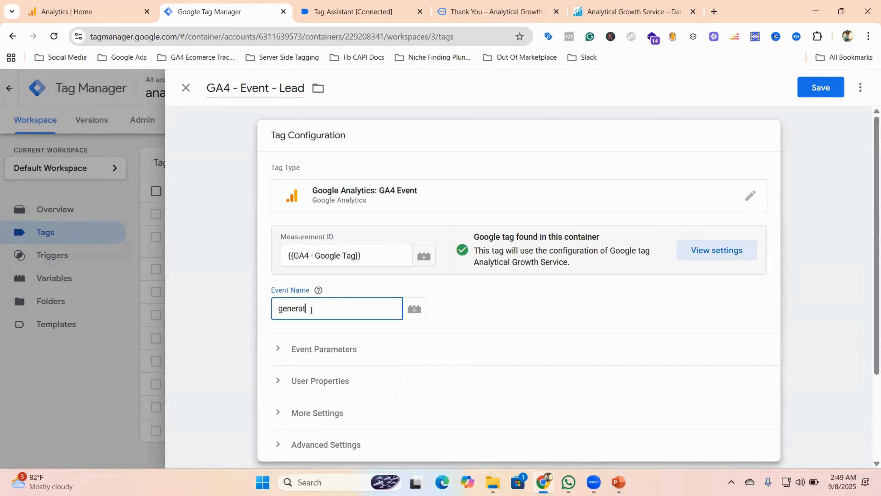
text(e_lead)
Step: Replace the tag's 1 Minute Timer firing trigger with Thank You Page Trigger and save the tag
scroll(481, 330, down, 2)
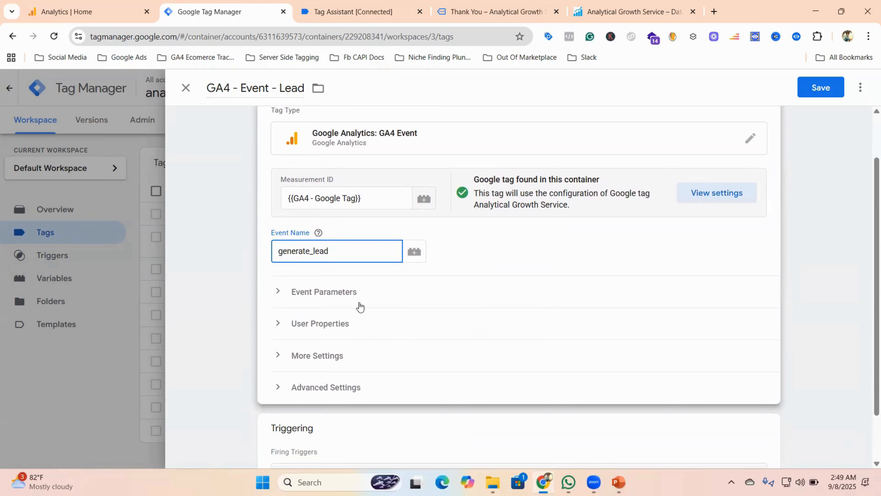
scroll(360, 307, down, 2)
click(767, 371)
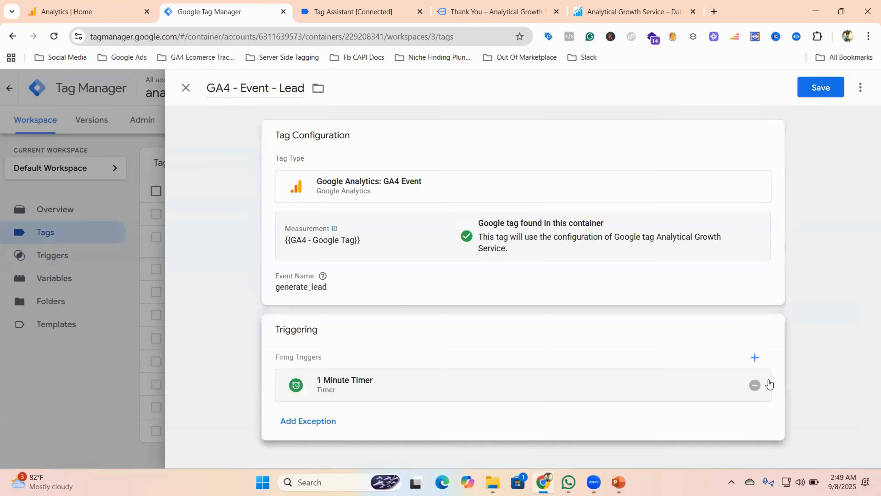
click(753, 384)
click(518, 390)
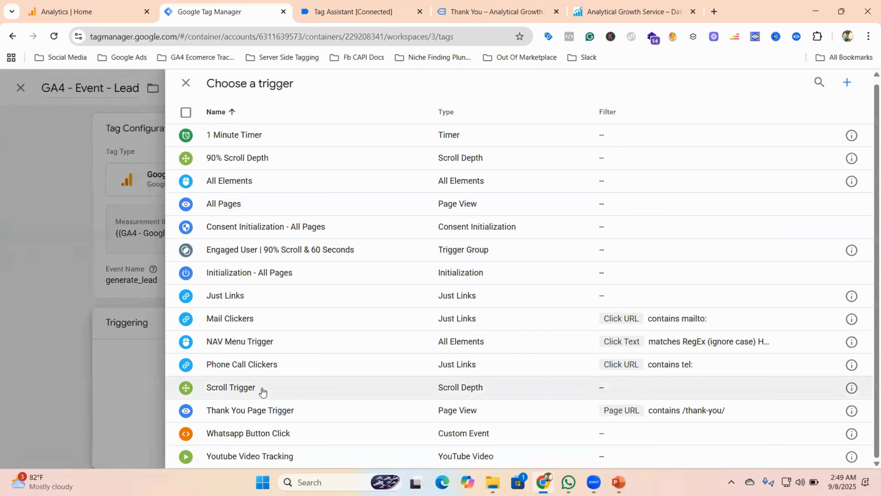
click(266, 414)
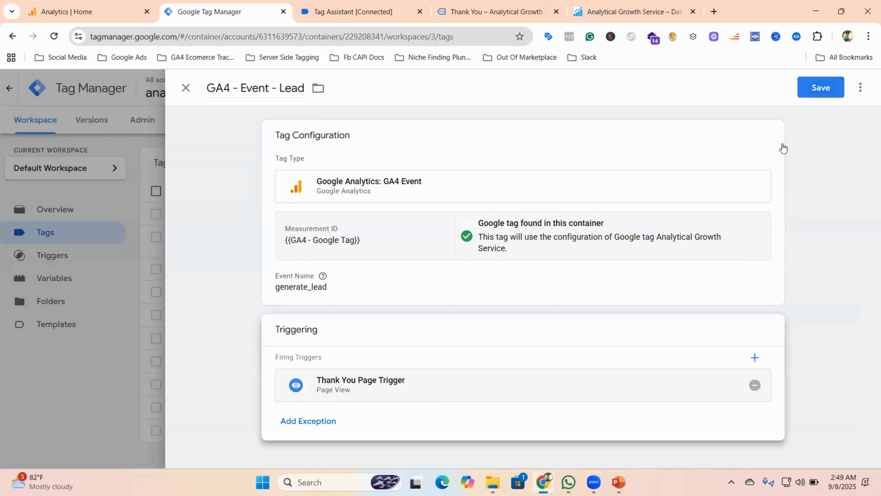
key(ctrl+s)
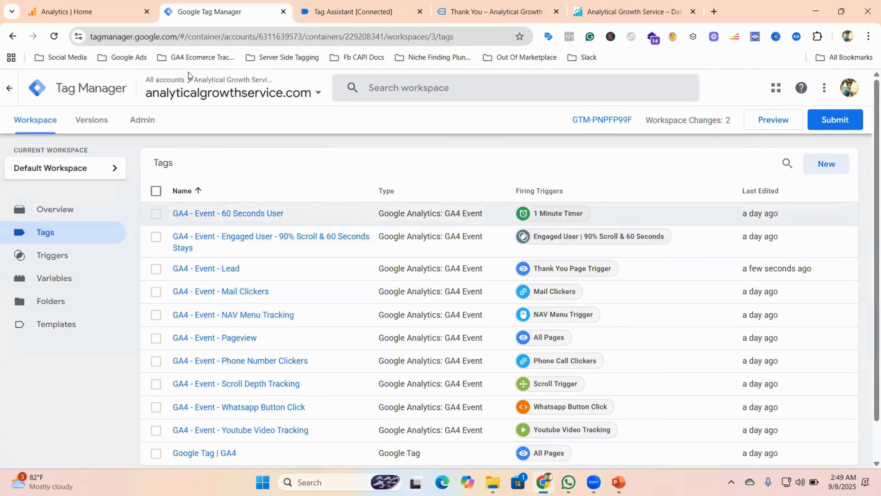
Step: Switch to Google Analytics and open DebugView from the property's admin settings
click(101, 12)
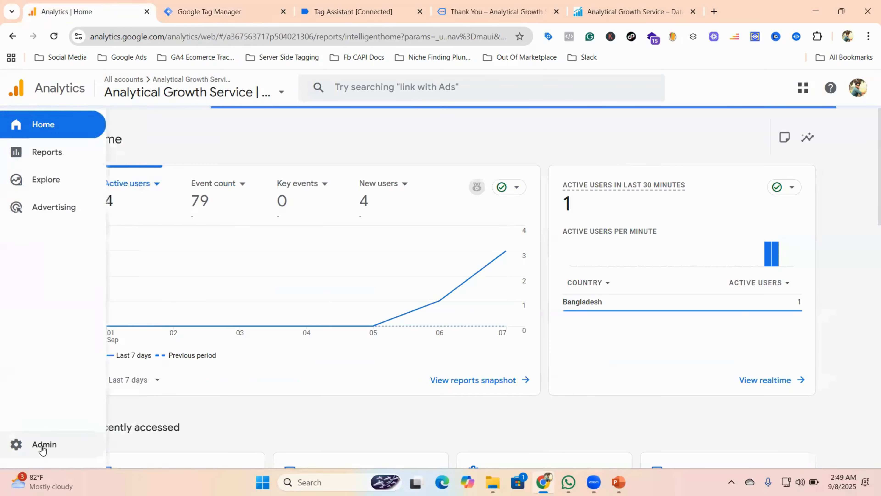
click(44, 446)
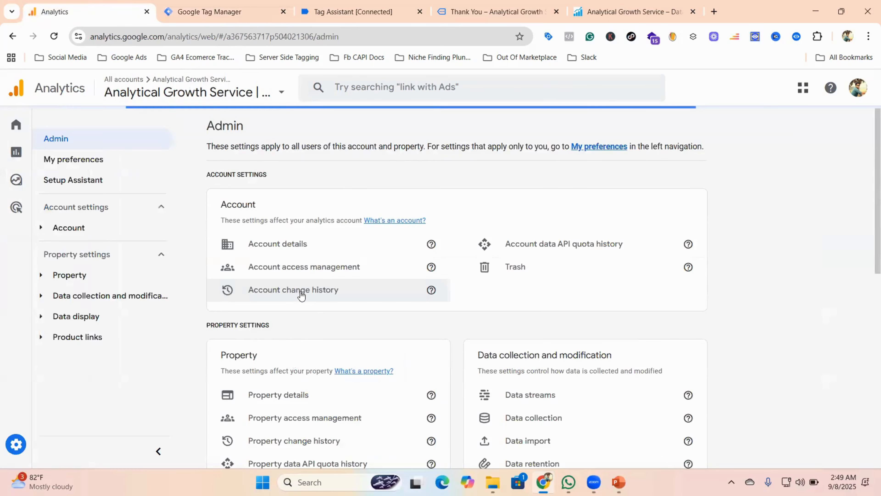
scroll(235, 304, down, 10)
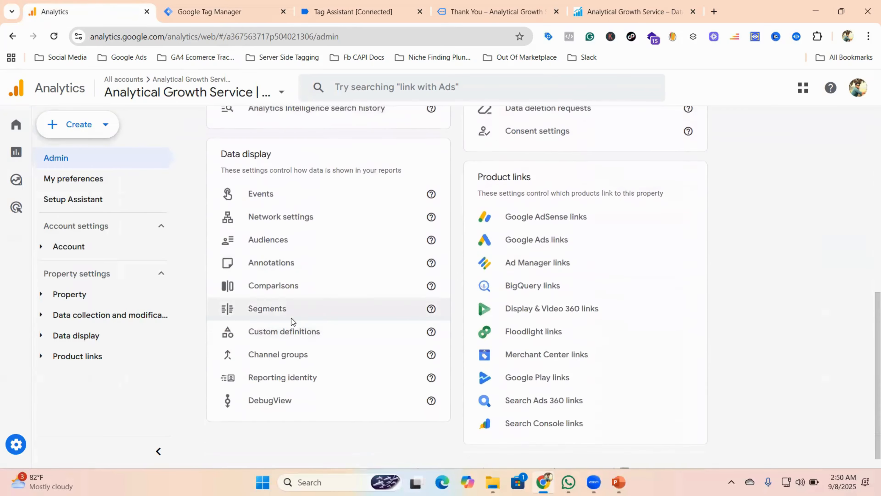
click(277, 389)
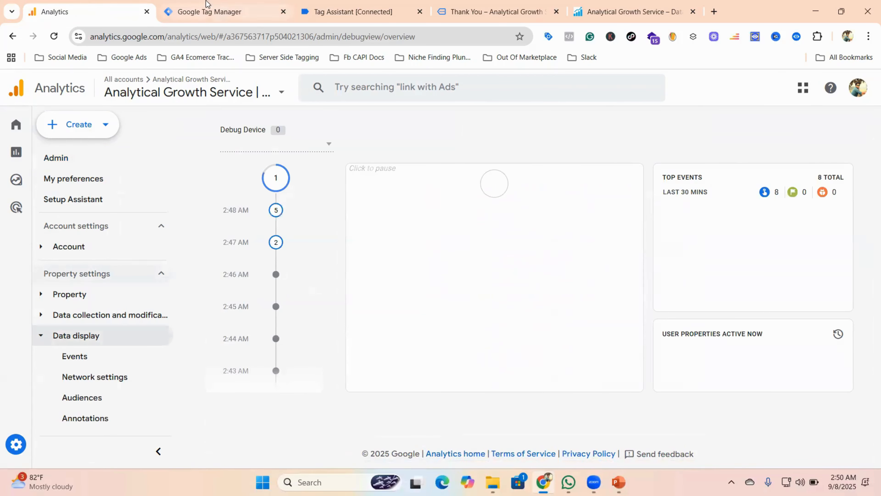
Step: Switch to Google Tag Manager, start a preview of the container, and continue into the Tag Assistant debug session for the site
click(208, 10)
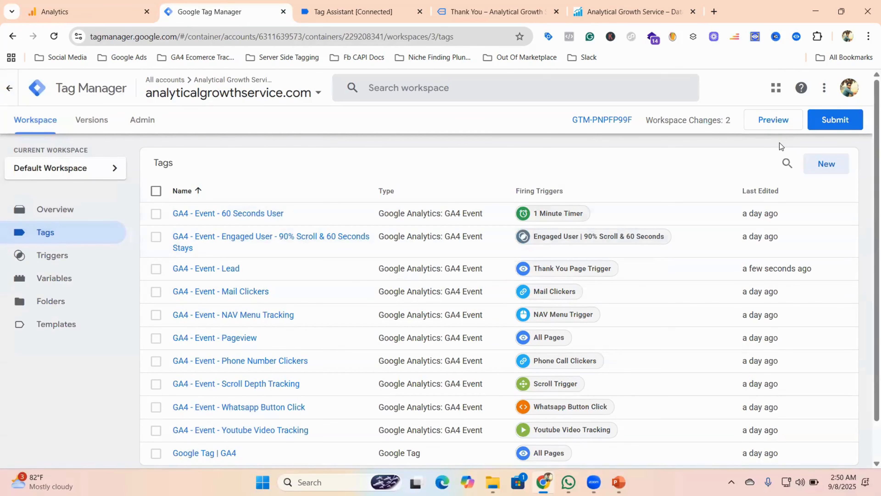
click(776, 123)
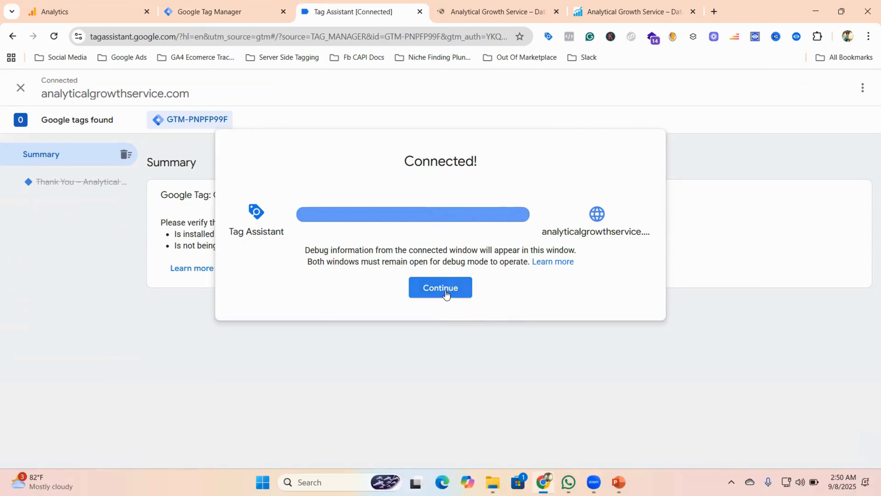
click(447, 295)
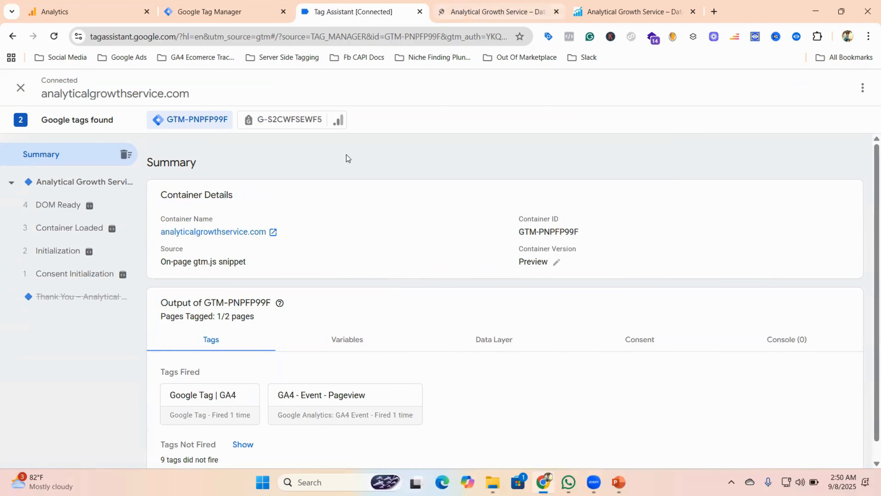
scroll(367, 242, down, 1)
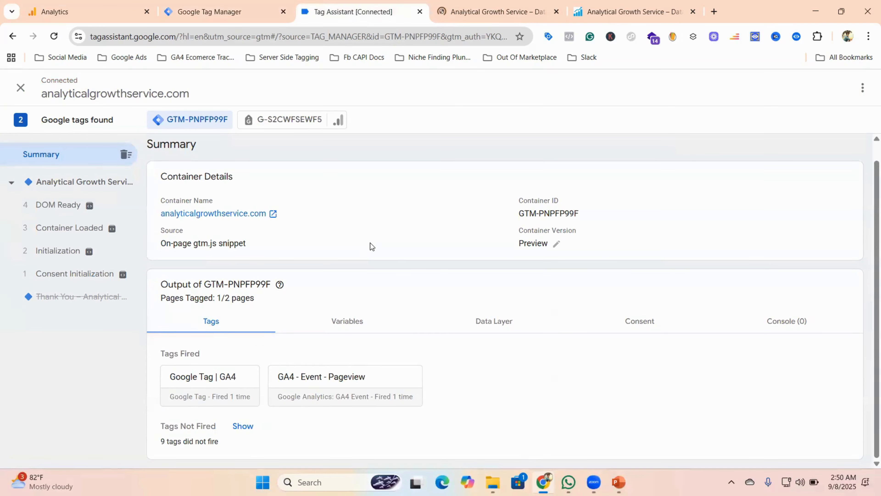
click(466, 10)
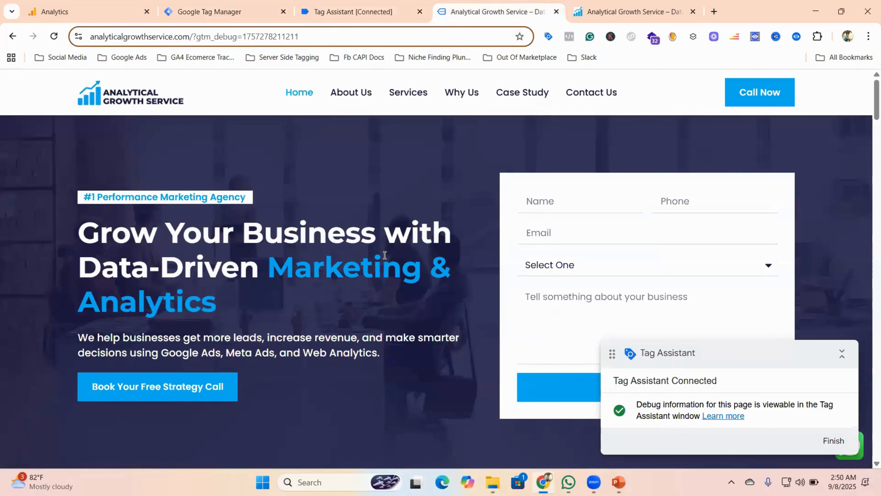
click(347, 15)
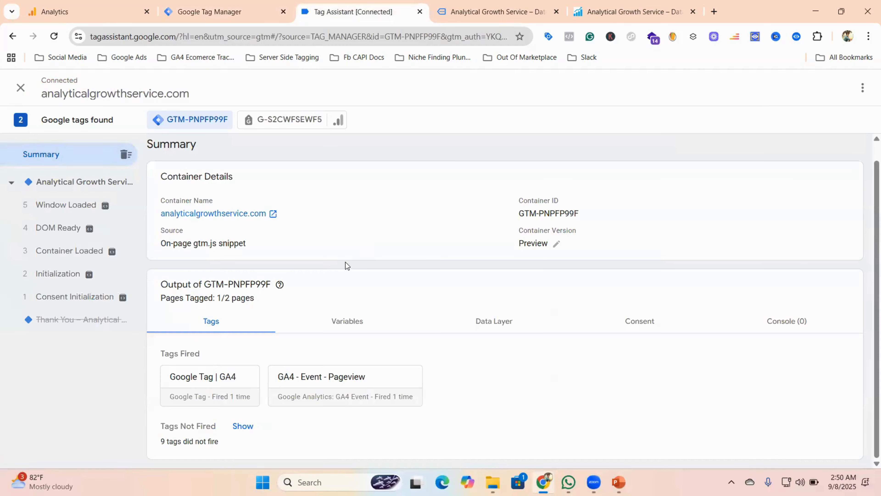
Step: Switch to the connected website and fill in the contact form's name, phone and email, choosing Google Ads Management as the service
click(487, 13)
click(559, 201)
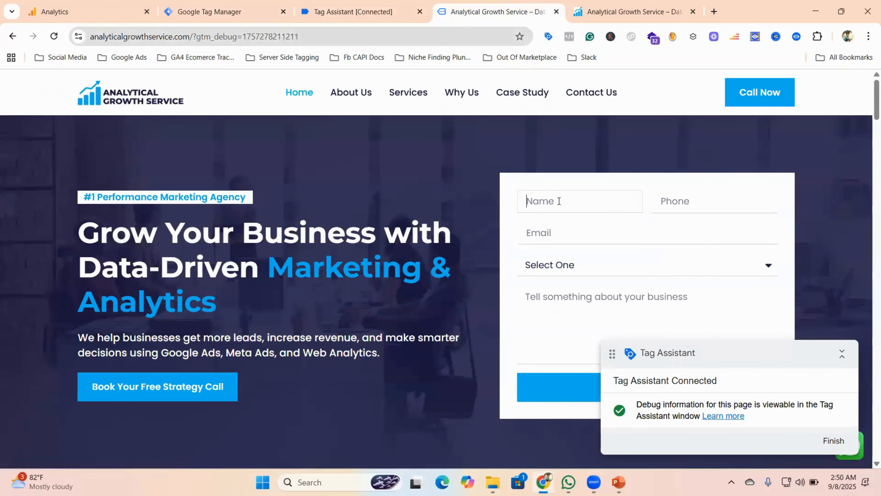
click(590, 233)
click(586, 267)
click(565, 305)
Step: Enter "Google Ads Service" as the contact form's business message and submit the form
scroll(563, 264, down, 2)
click(558, 233)
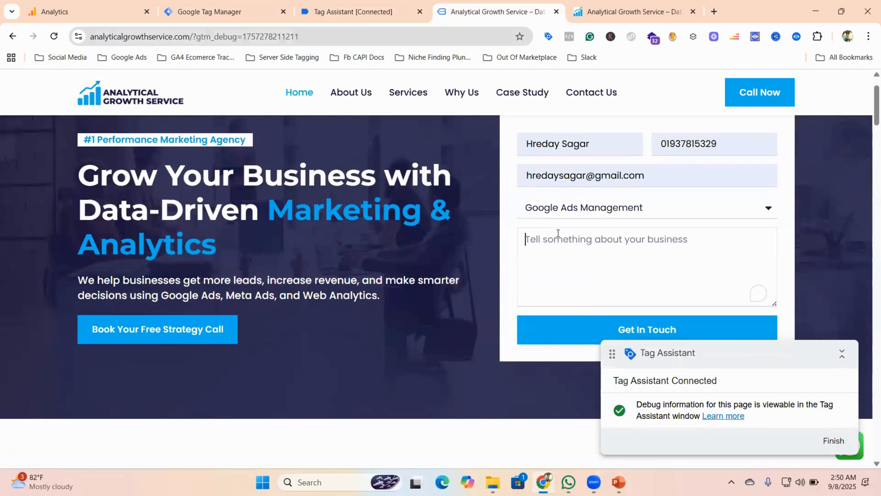
key(Caps_Lock)
text(G)
key(Caps_Lock)
text(oogl)
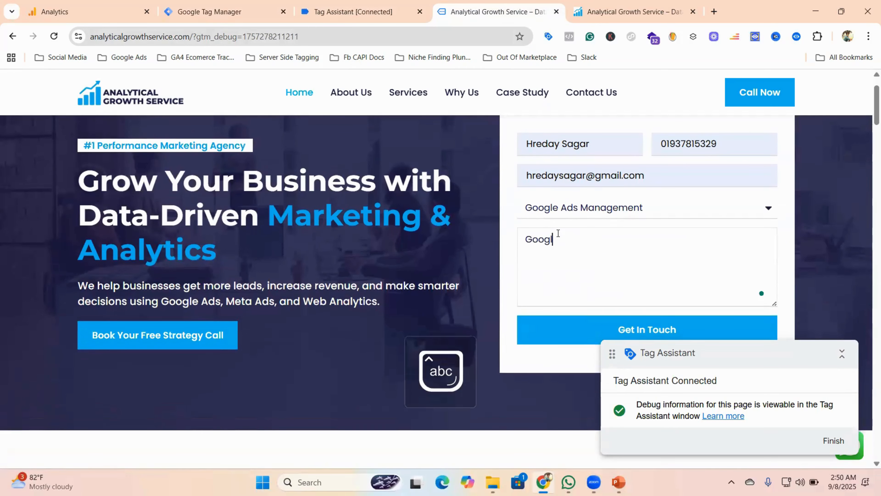
text(e)
key(Caps_Lock)
text(A)
key(Caps_Lock)
text(ds)
key(Caps_Lock)
text(S)
key(Caps_Lock)
text(ervice)
scroll(562, 233, down, 2)
click(642, 270)
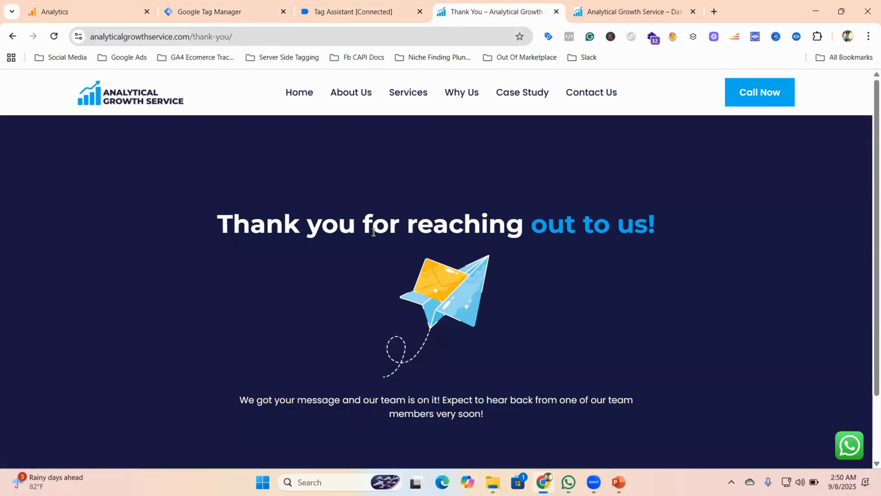
Step: Check Tag Assistant for the fired lead tag and Google Analytics DebugView for the generate_lead event
click(371, 15)
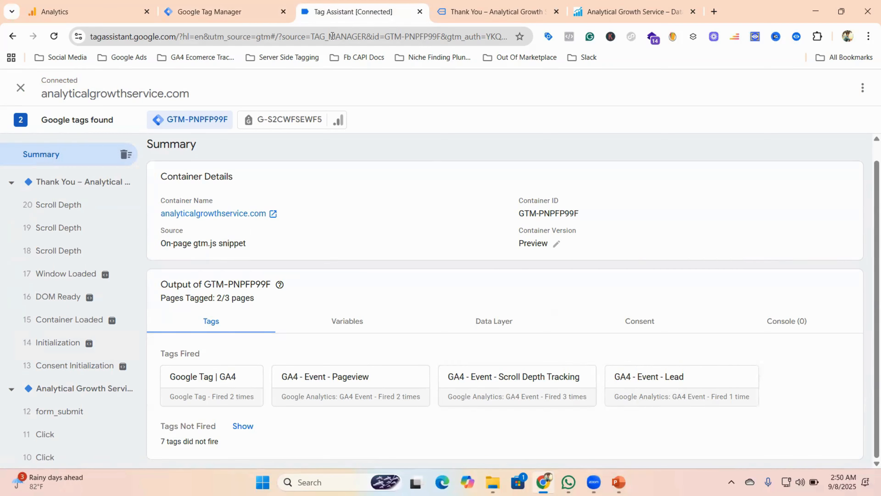
click(104, 13)
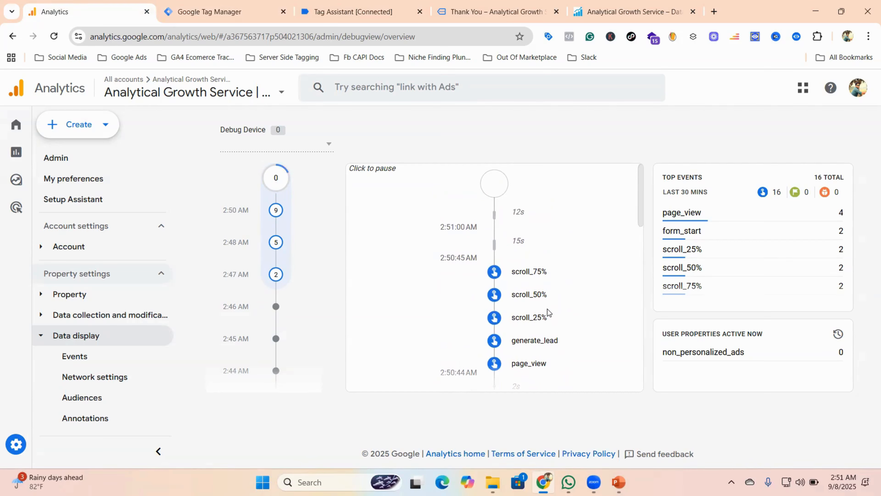
Step: Switch to Google Tag Manager, publish the workspace changes live without a version name or description, and return to the workspace overview
click(270, 11)
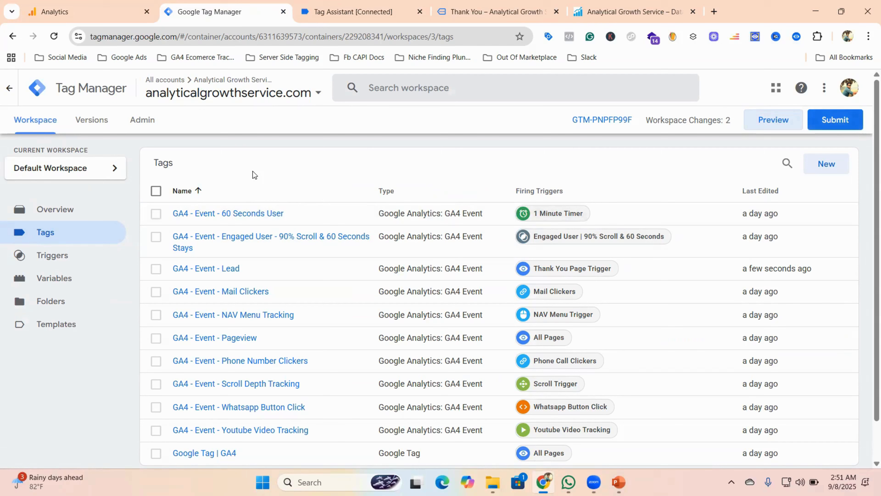
click(826, 123)
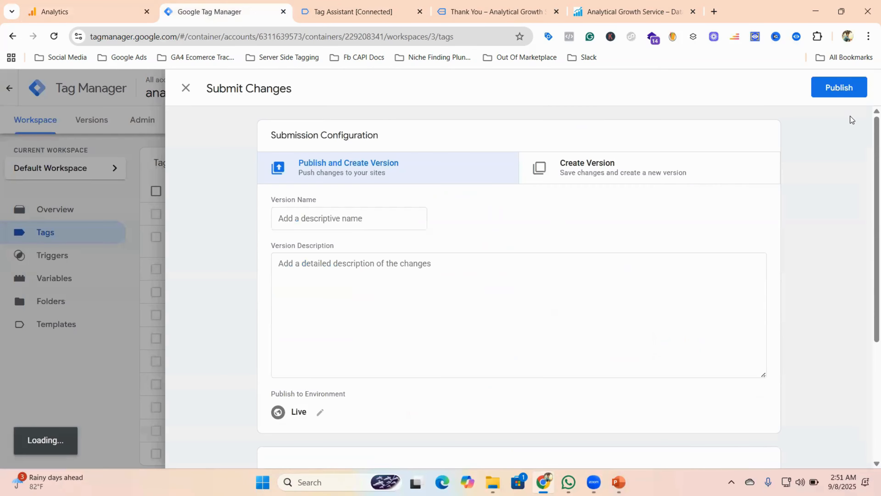
click(839, 87)
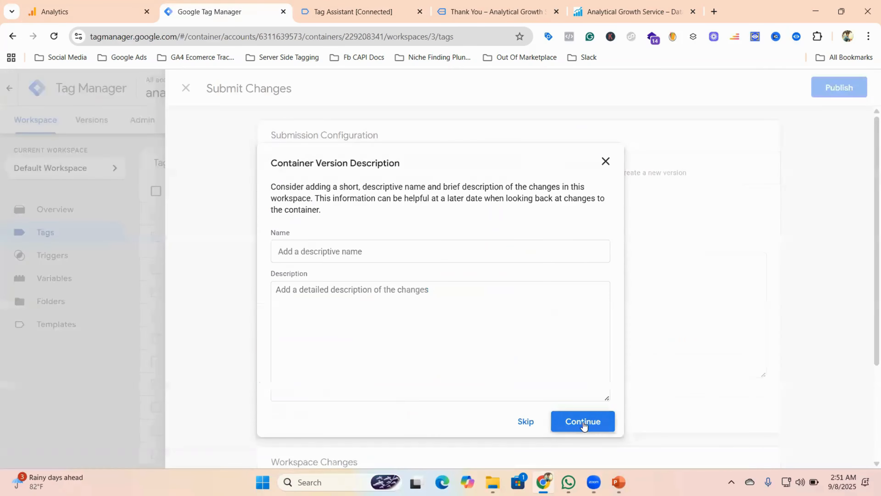
click(583, 421)
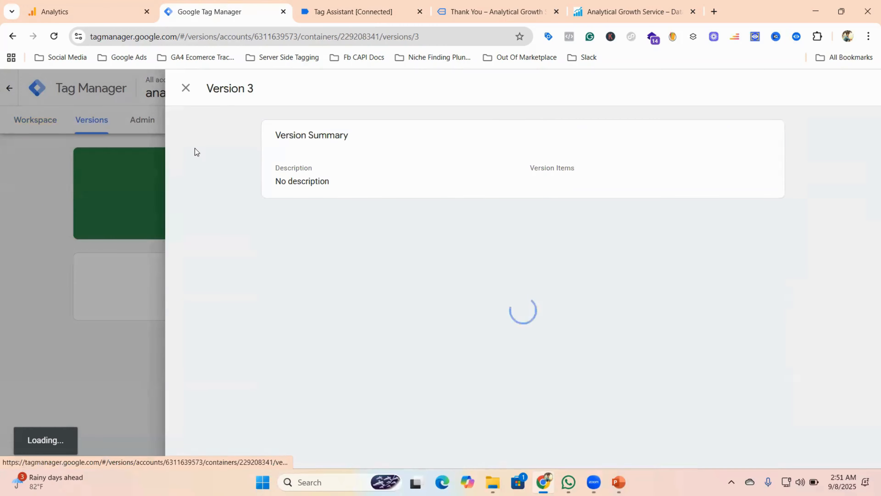
click(98, 126)
click(38, 125)
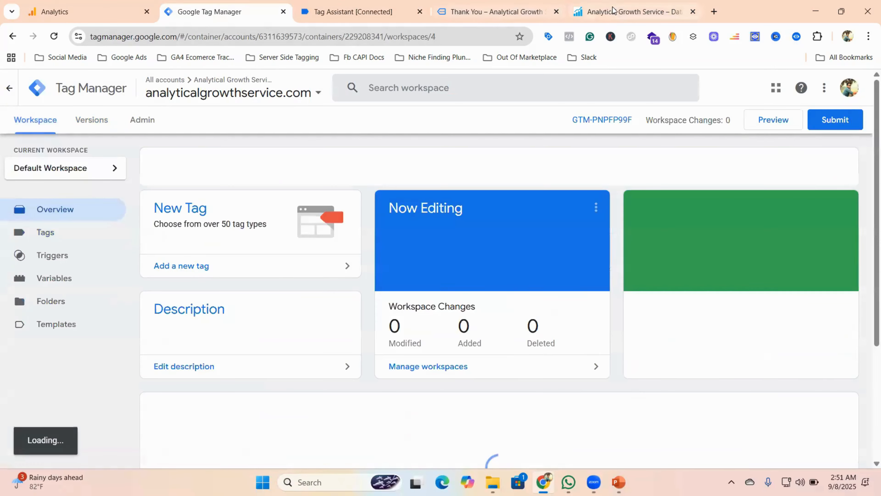
Step: Switch to the analyticalgrowthservice.com home page and examine its URL and contact form
click(612, 10)
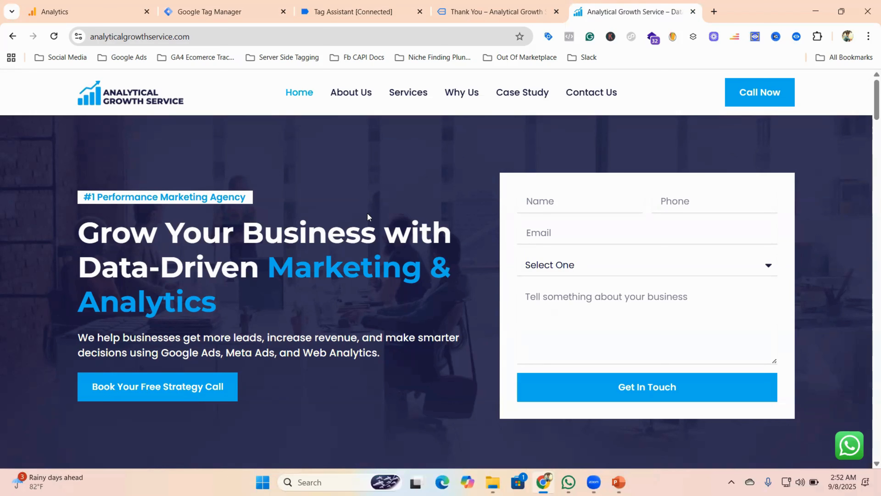
click(153, 36)
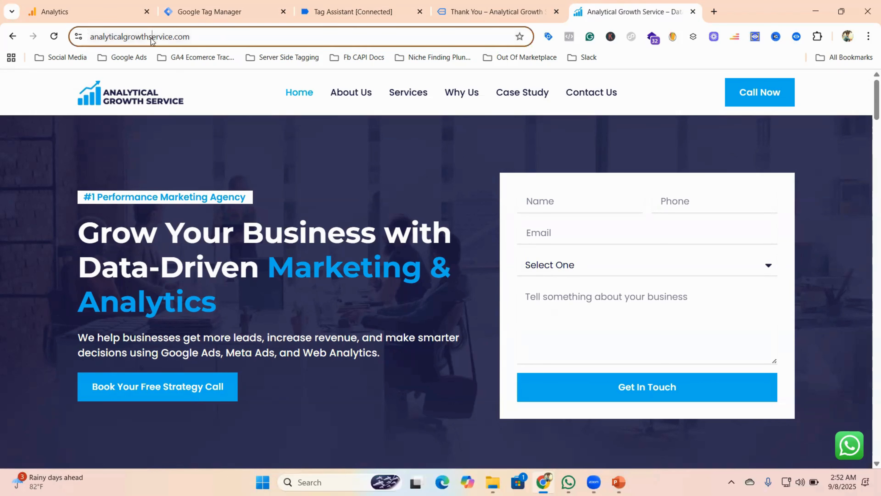
click(218, 158)
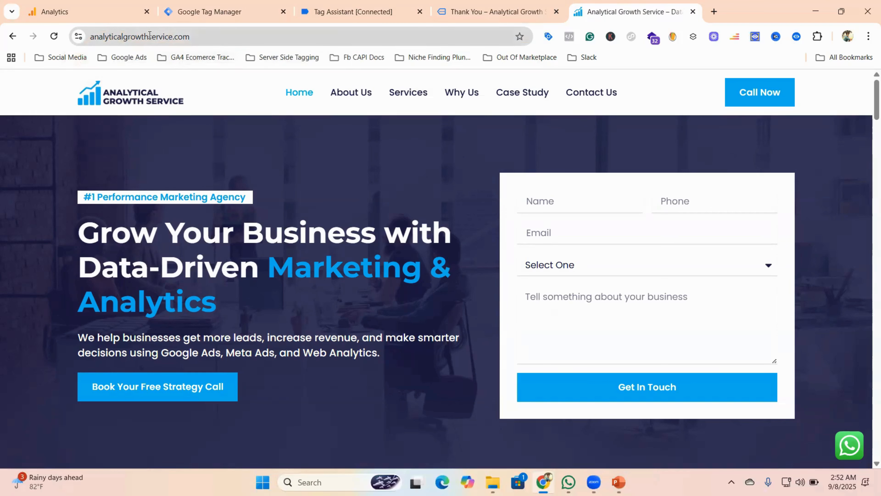